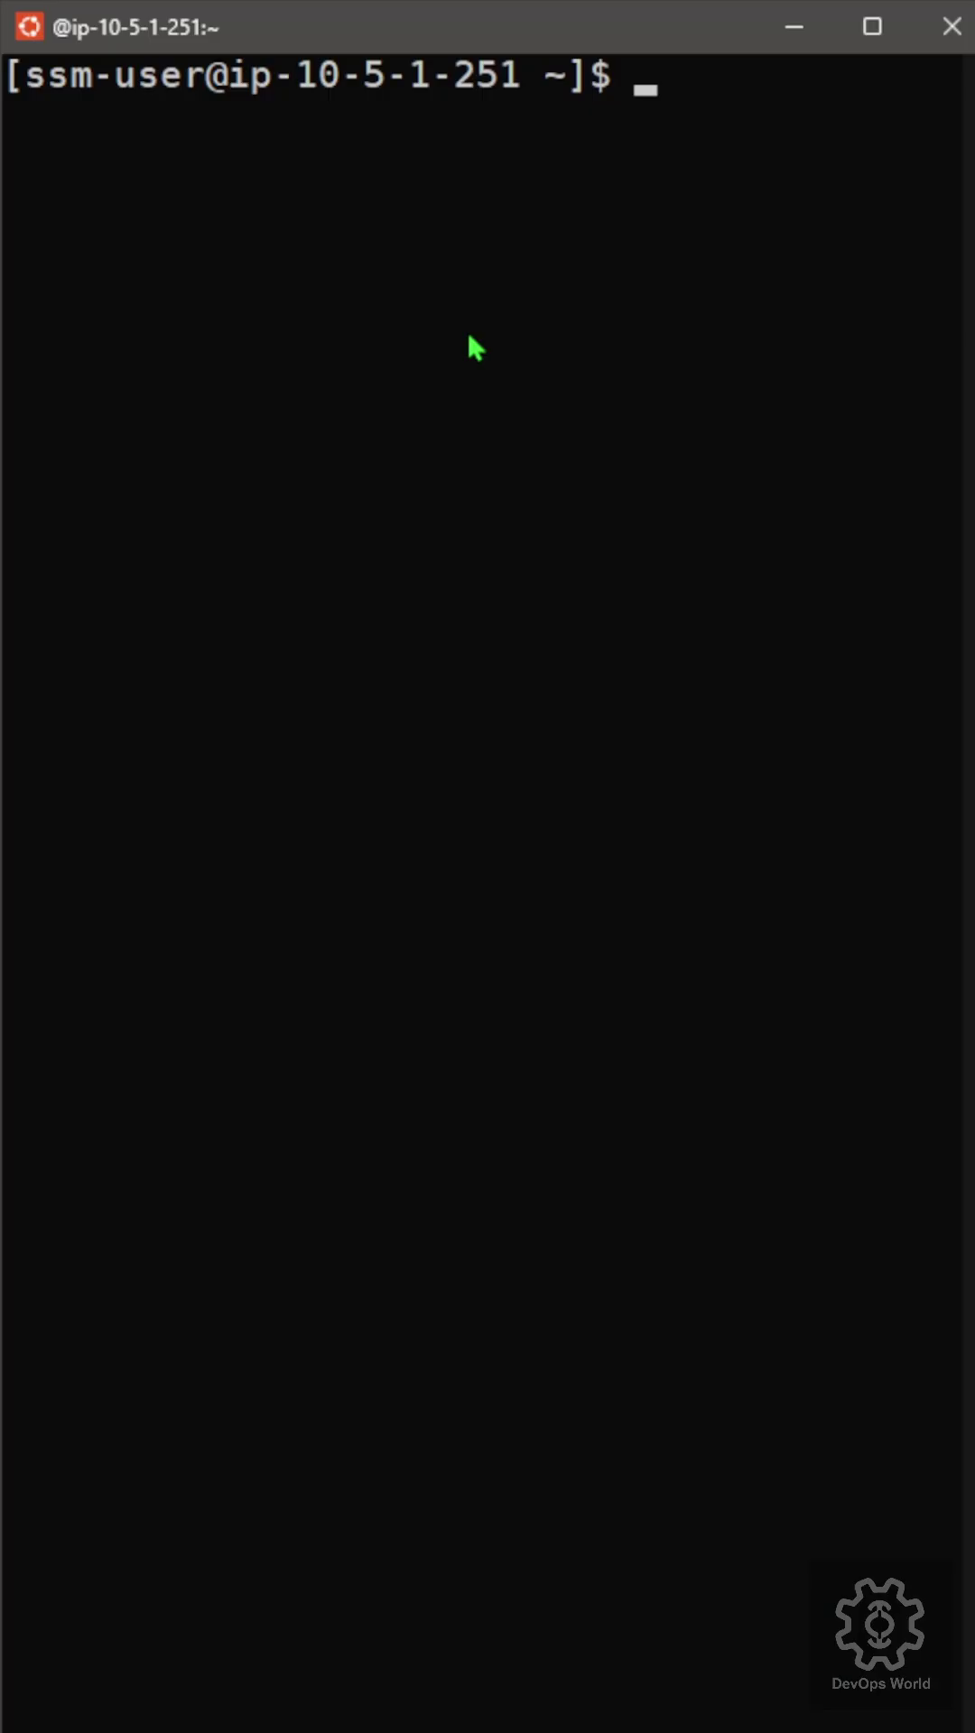
pyautogui.write('uname -r')
# - Run uname -r and highlight the kernel release 6.1.134-152.225.amzn2023.x86_64
pyautogui.press('Return')
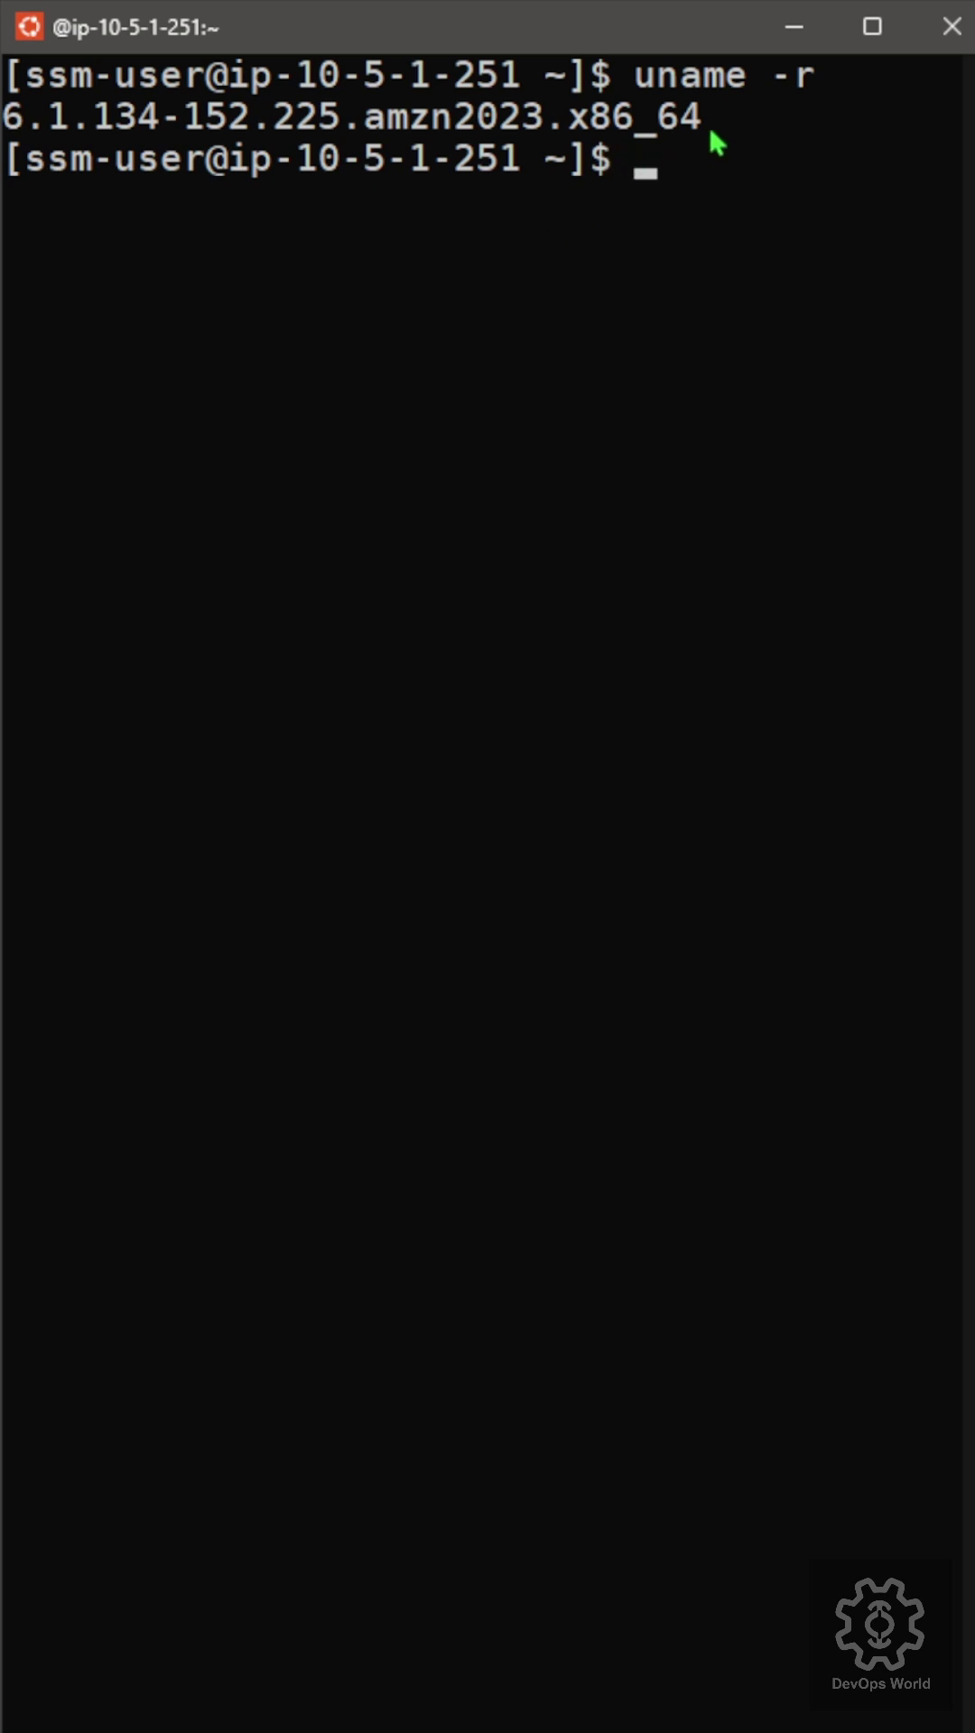
pyautogui.moveTo(718, 122); pyautogui.dragTo(12, 130)
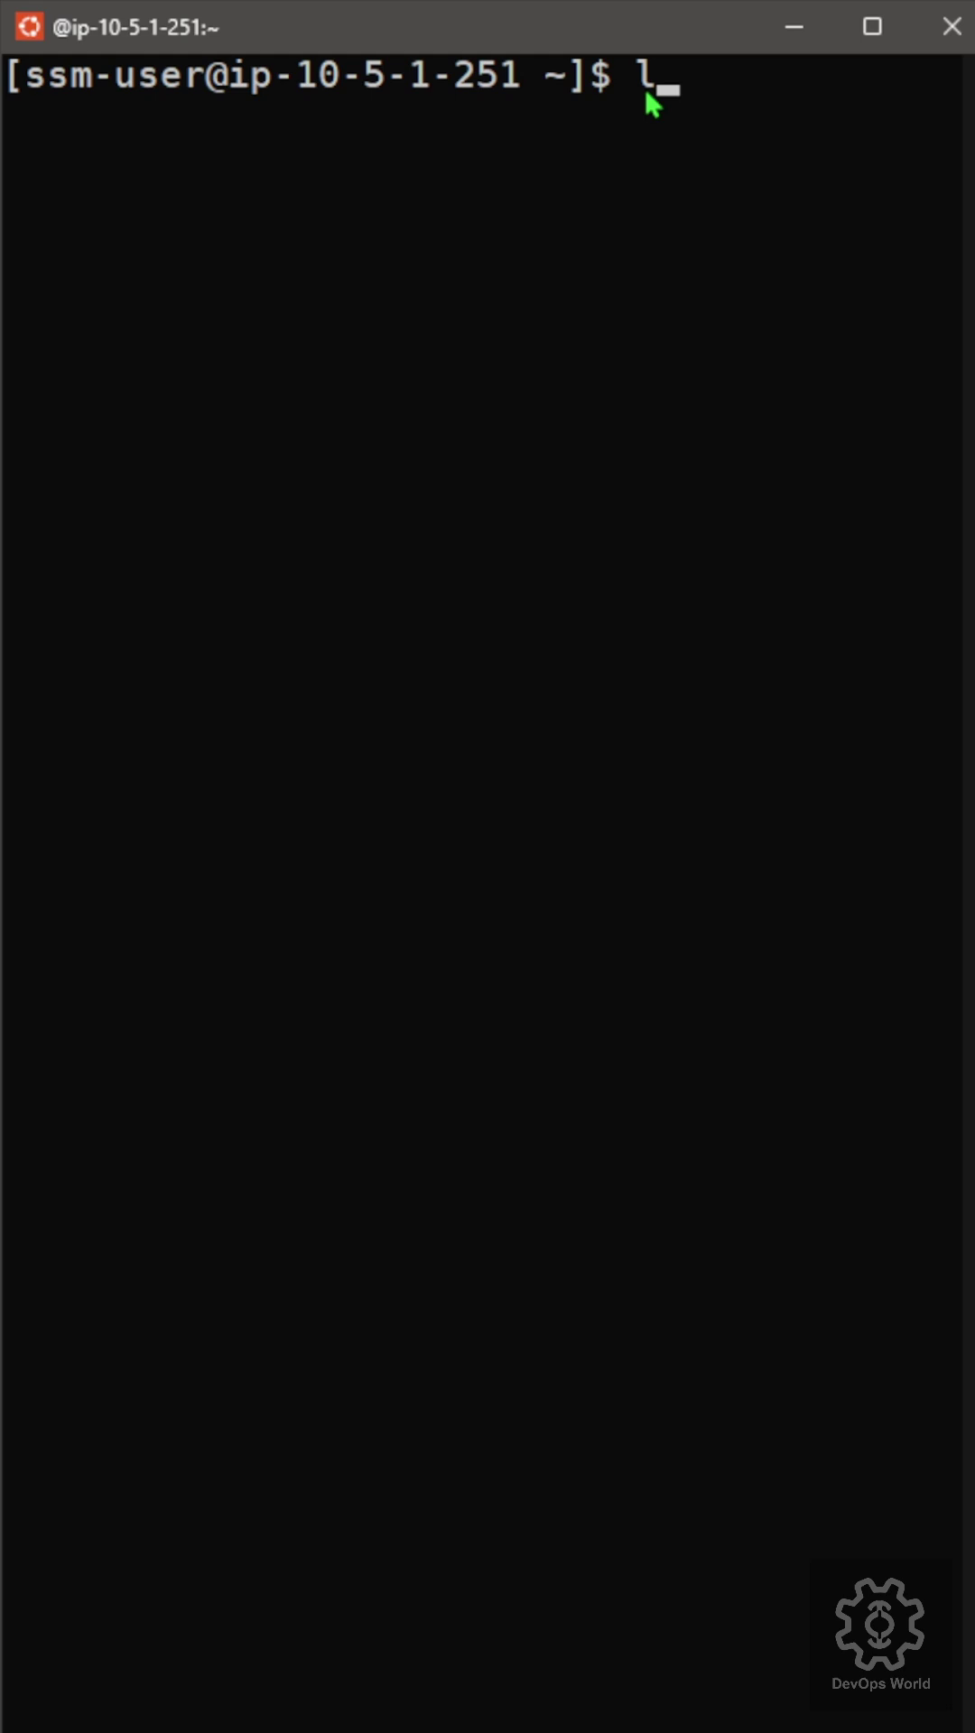
pyautogui.write('s ')
pyautogui.write('/')
pyautogui.write('et')
pyautogui.write('c/ssh')
pyautogui.write('ls')
# - List test.txt and test_folder with ls, cd into test_folder, and print the path with pwd
pyautogui.press('Return')
pyautogui.write('cd te')
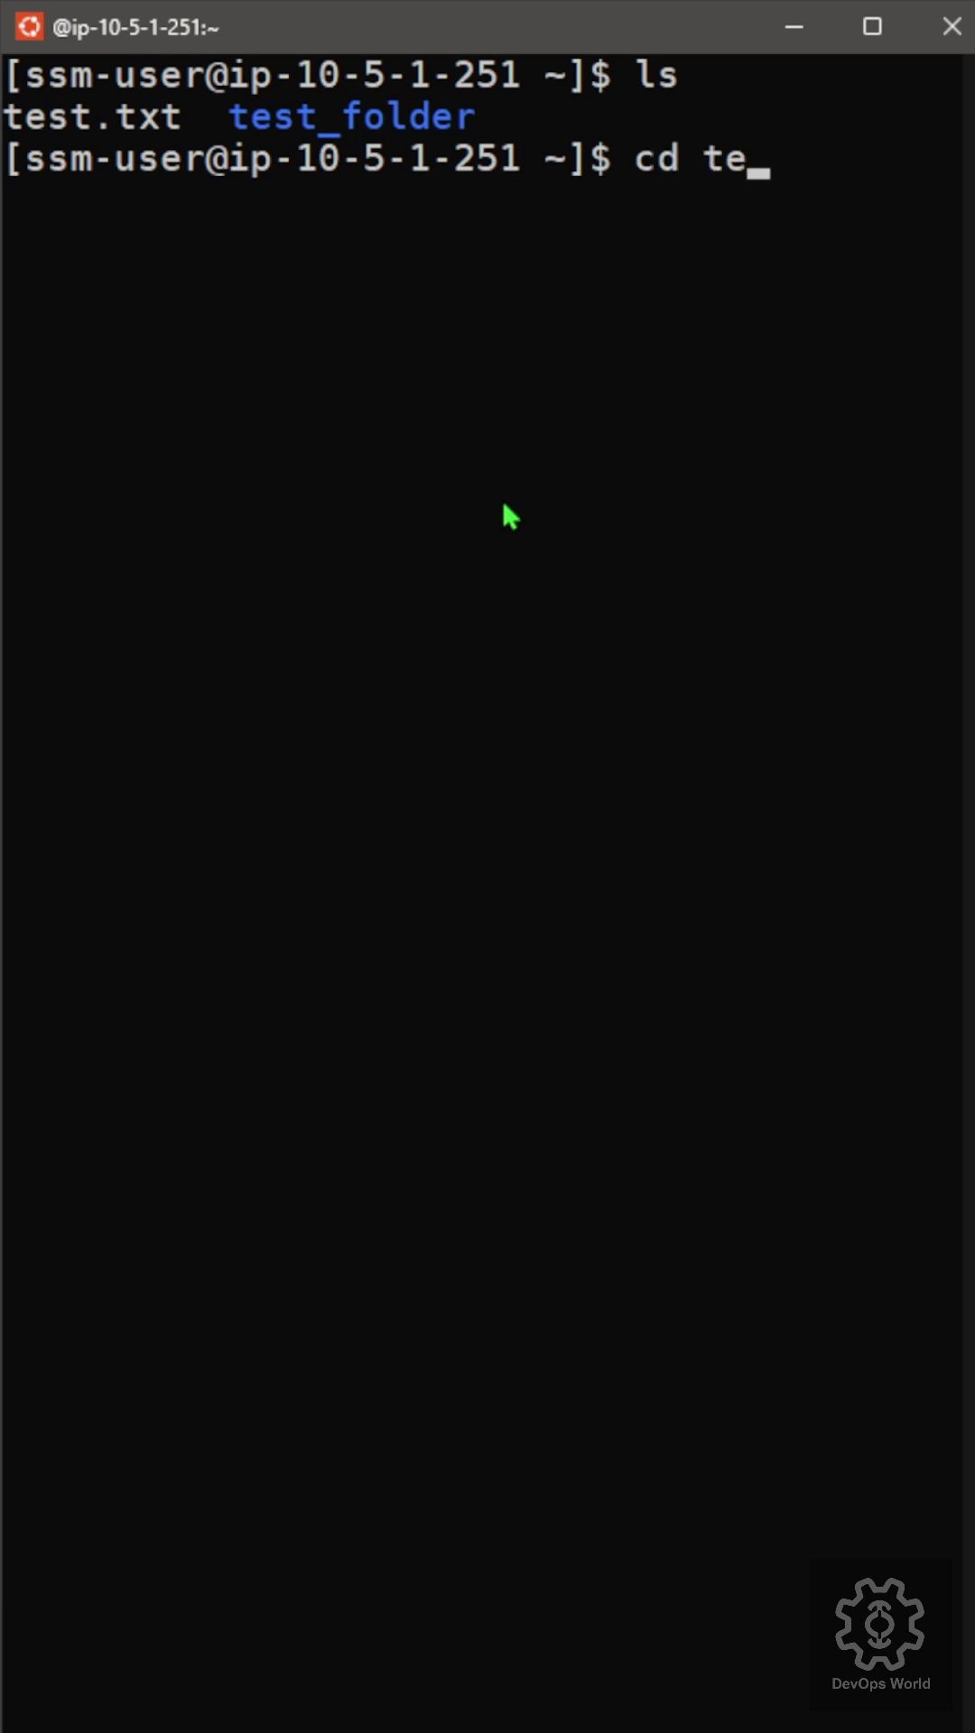
pyautogui.write('st_')
pyautogui.press('Tab')
pyautogui.press('Return')
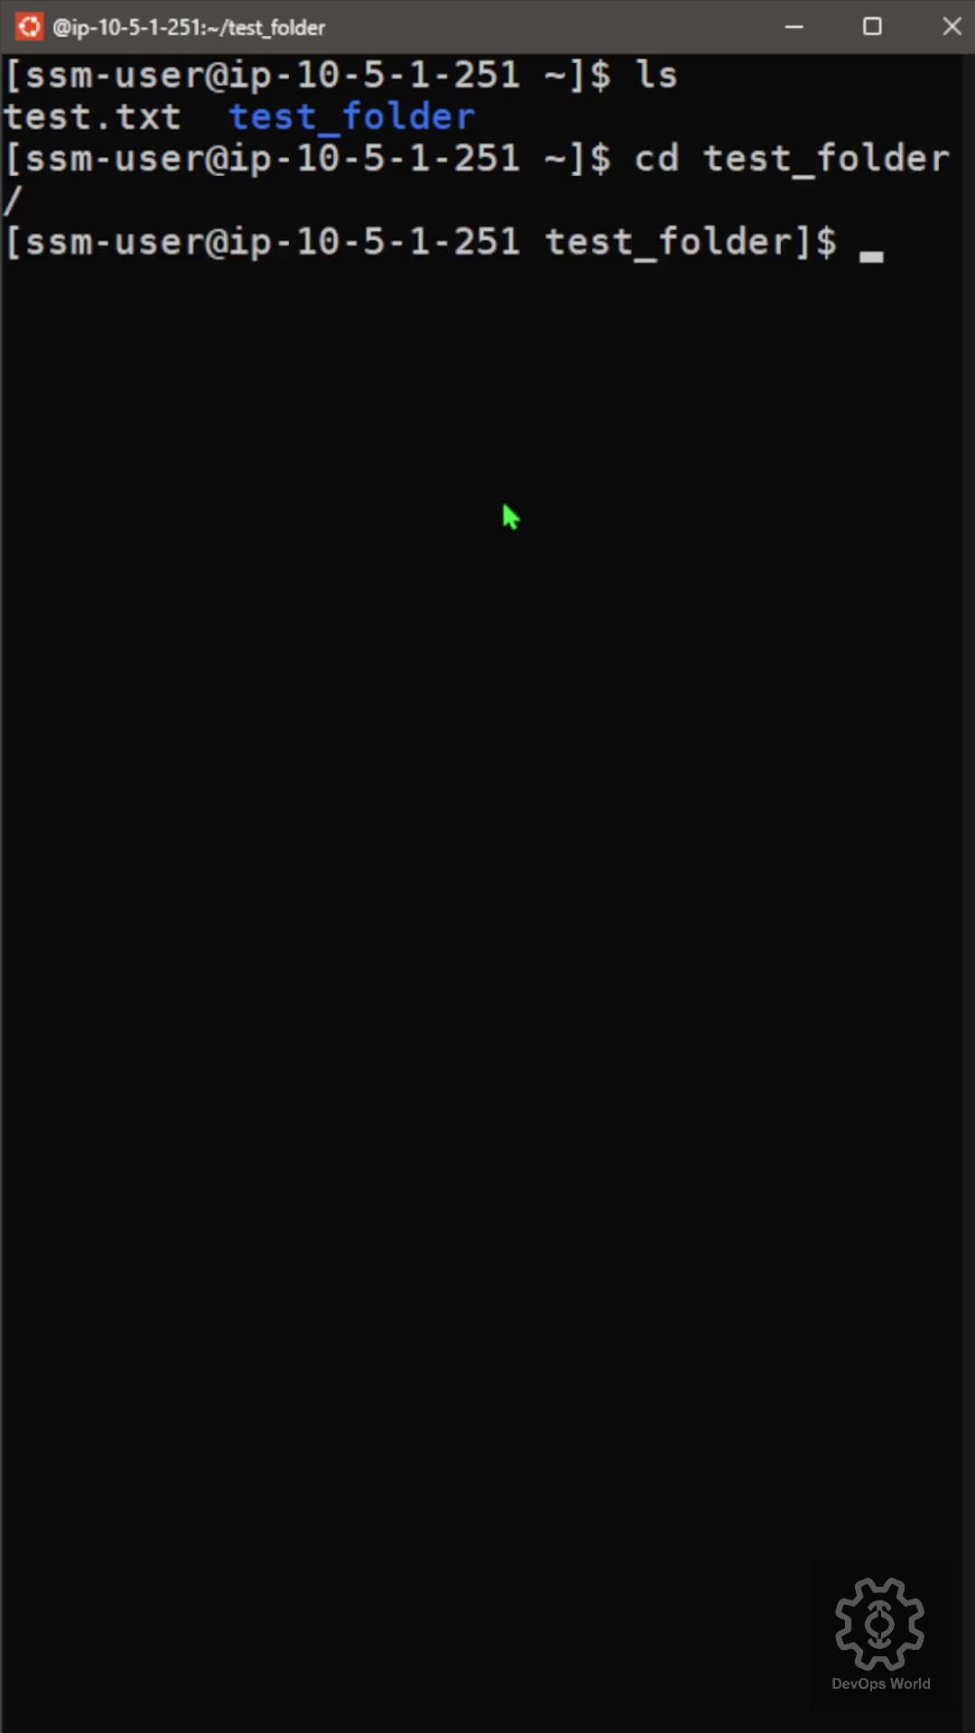
pyautogui.write('pwe')
pyautogui.press('BackSpace')
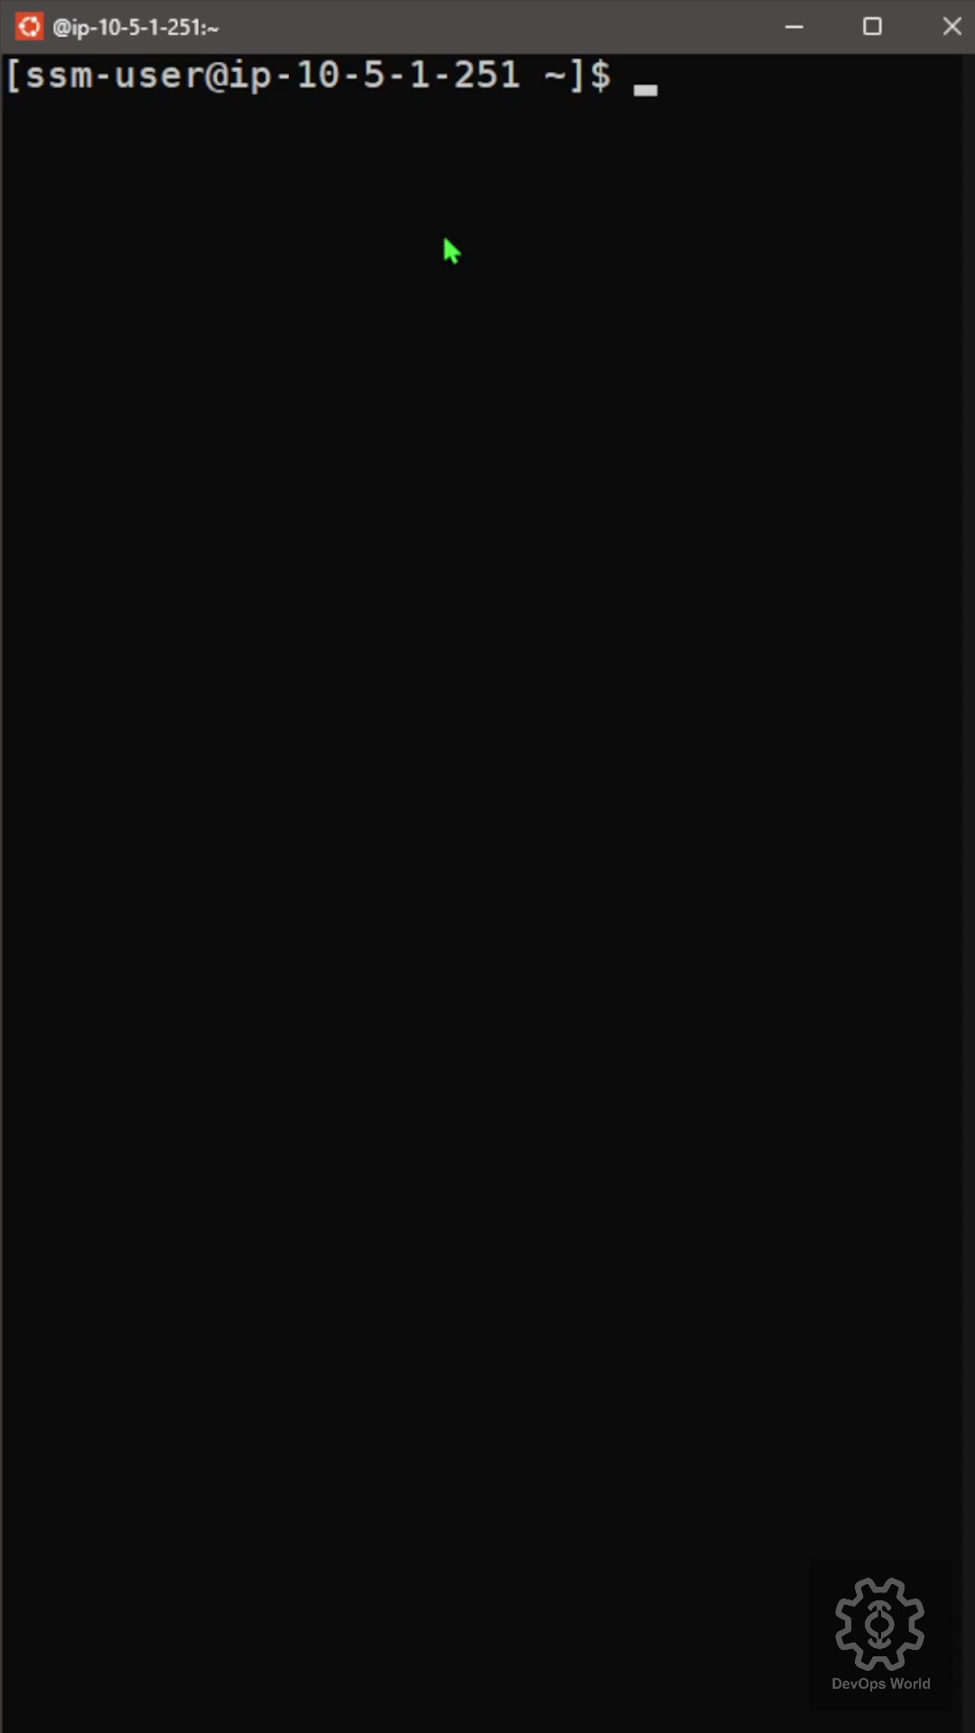
pyautogui.write('cat /etc/os')
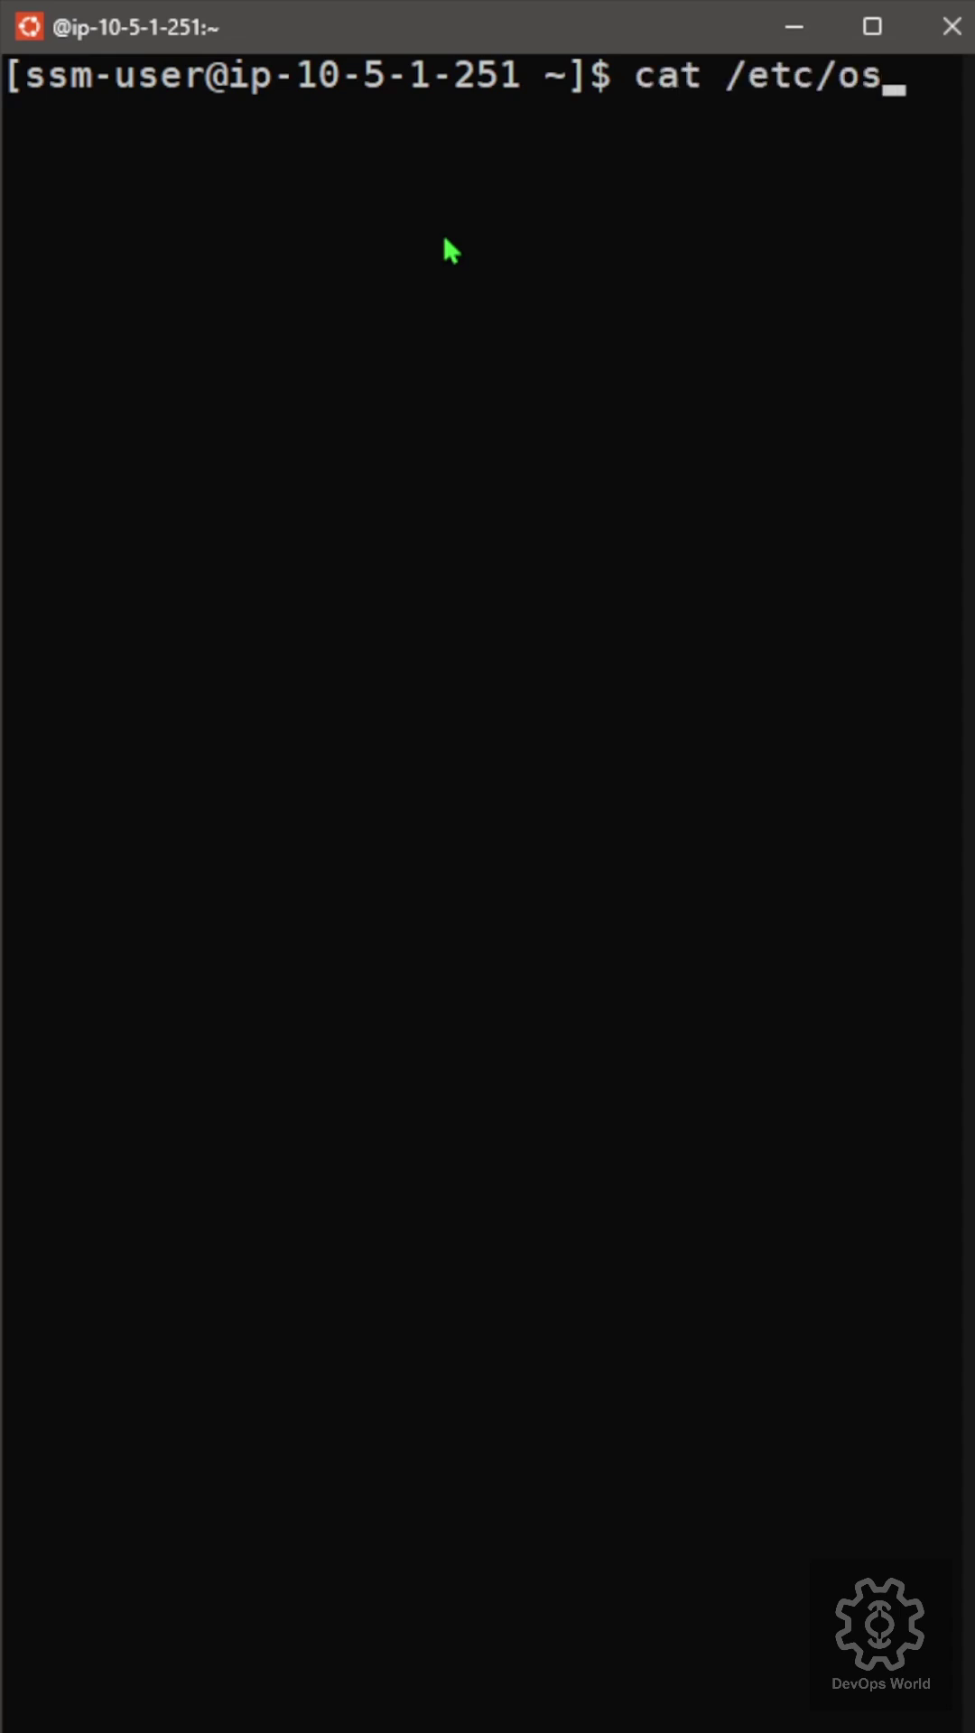
pyautogui.write('-release')
# - Print /etc/os-release and highlight the NAME–VERSION_ID lines and SUPPORT_END 2029-06-30
pyautogui.press('Return')
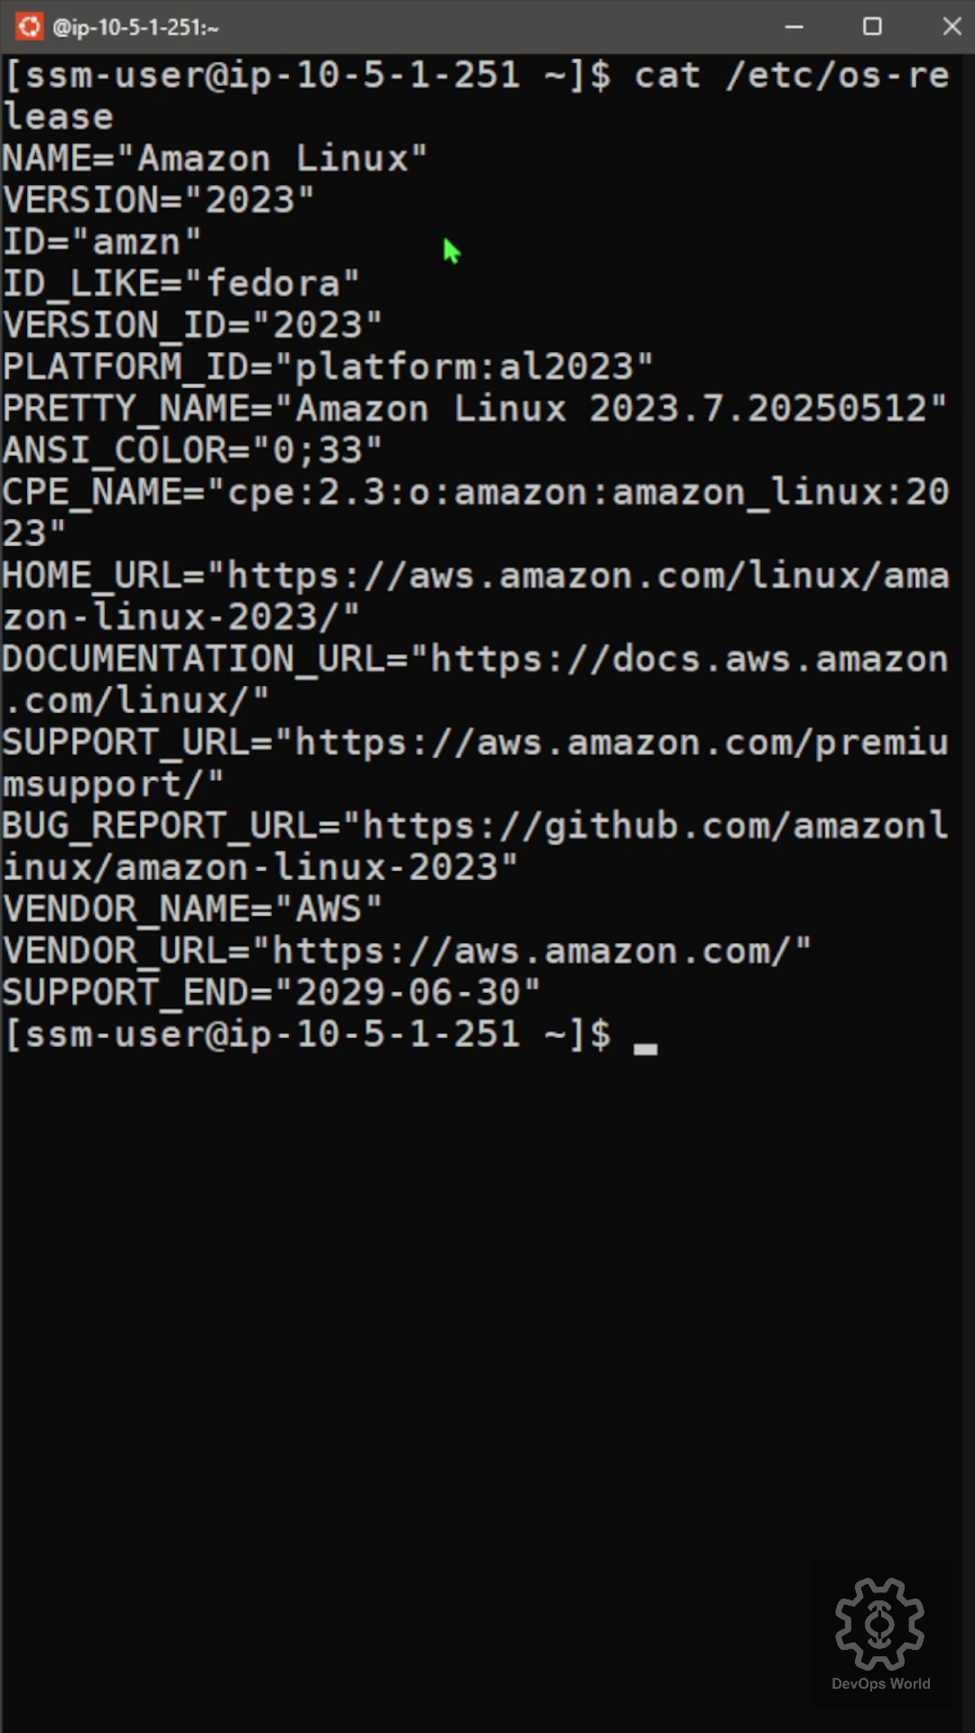
pyautogui.moveTo(395, 323); pyautogui.dragTo(21, 165)
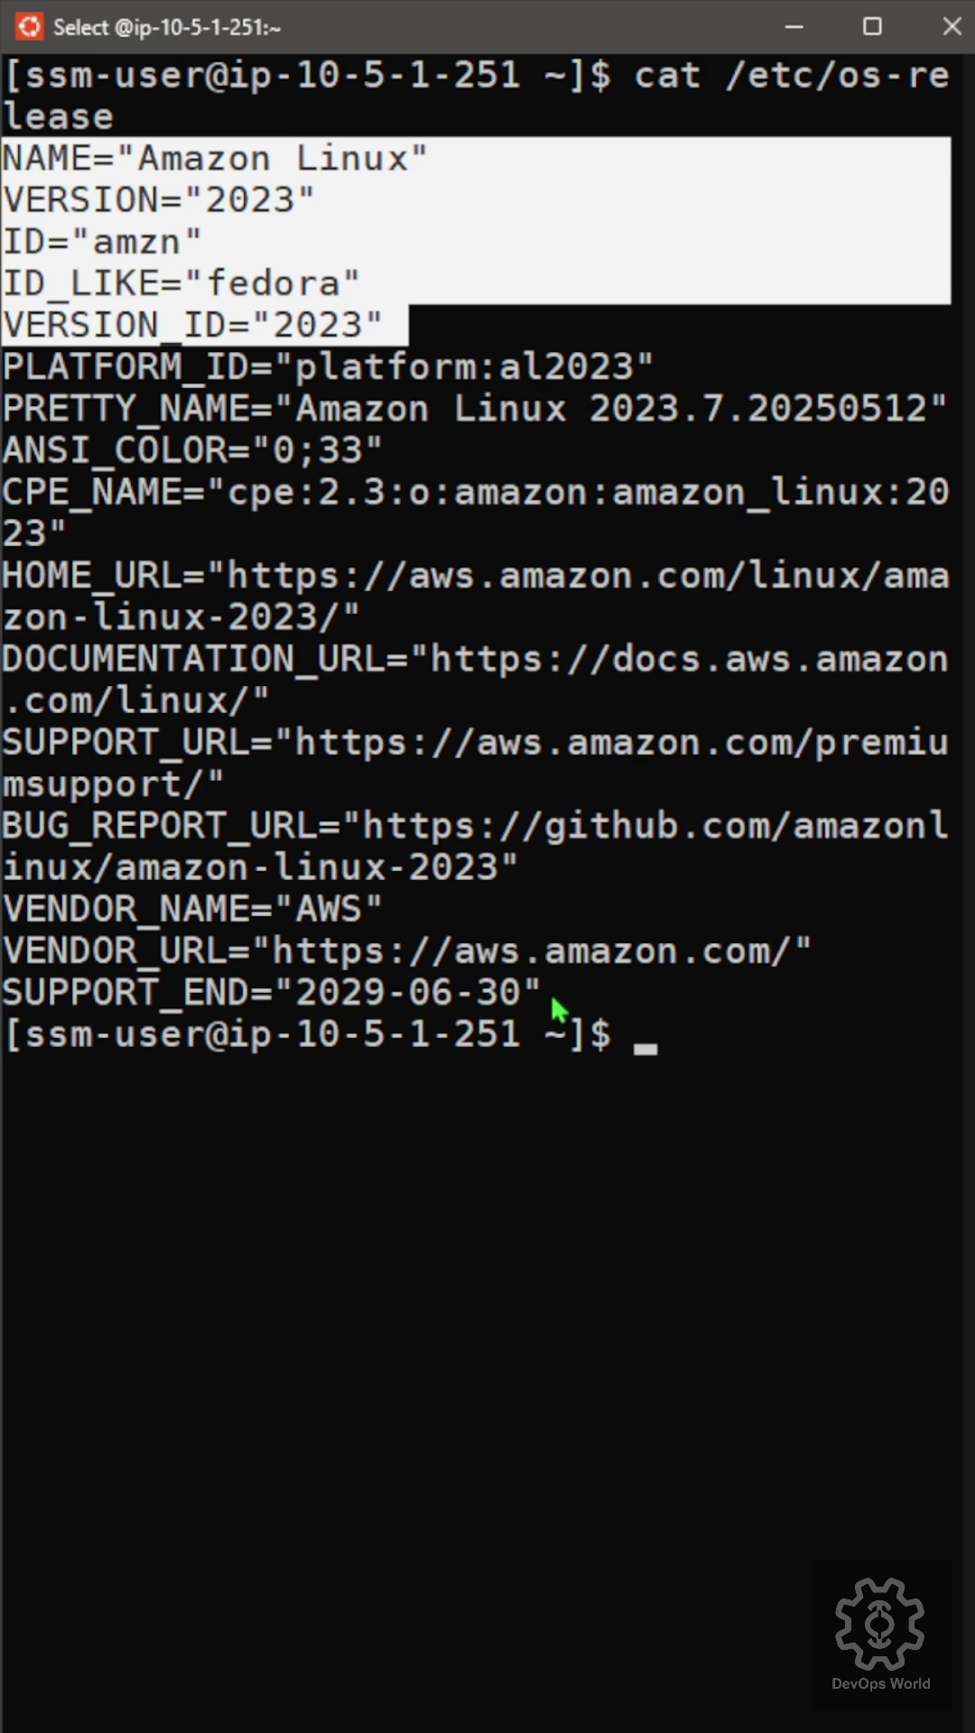
pyautogui.moveTo(557, 994); pyautogui.dragTo(6, 999)
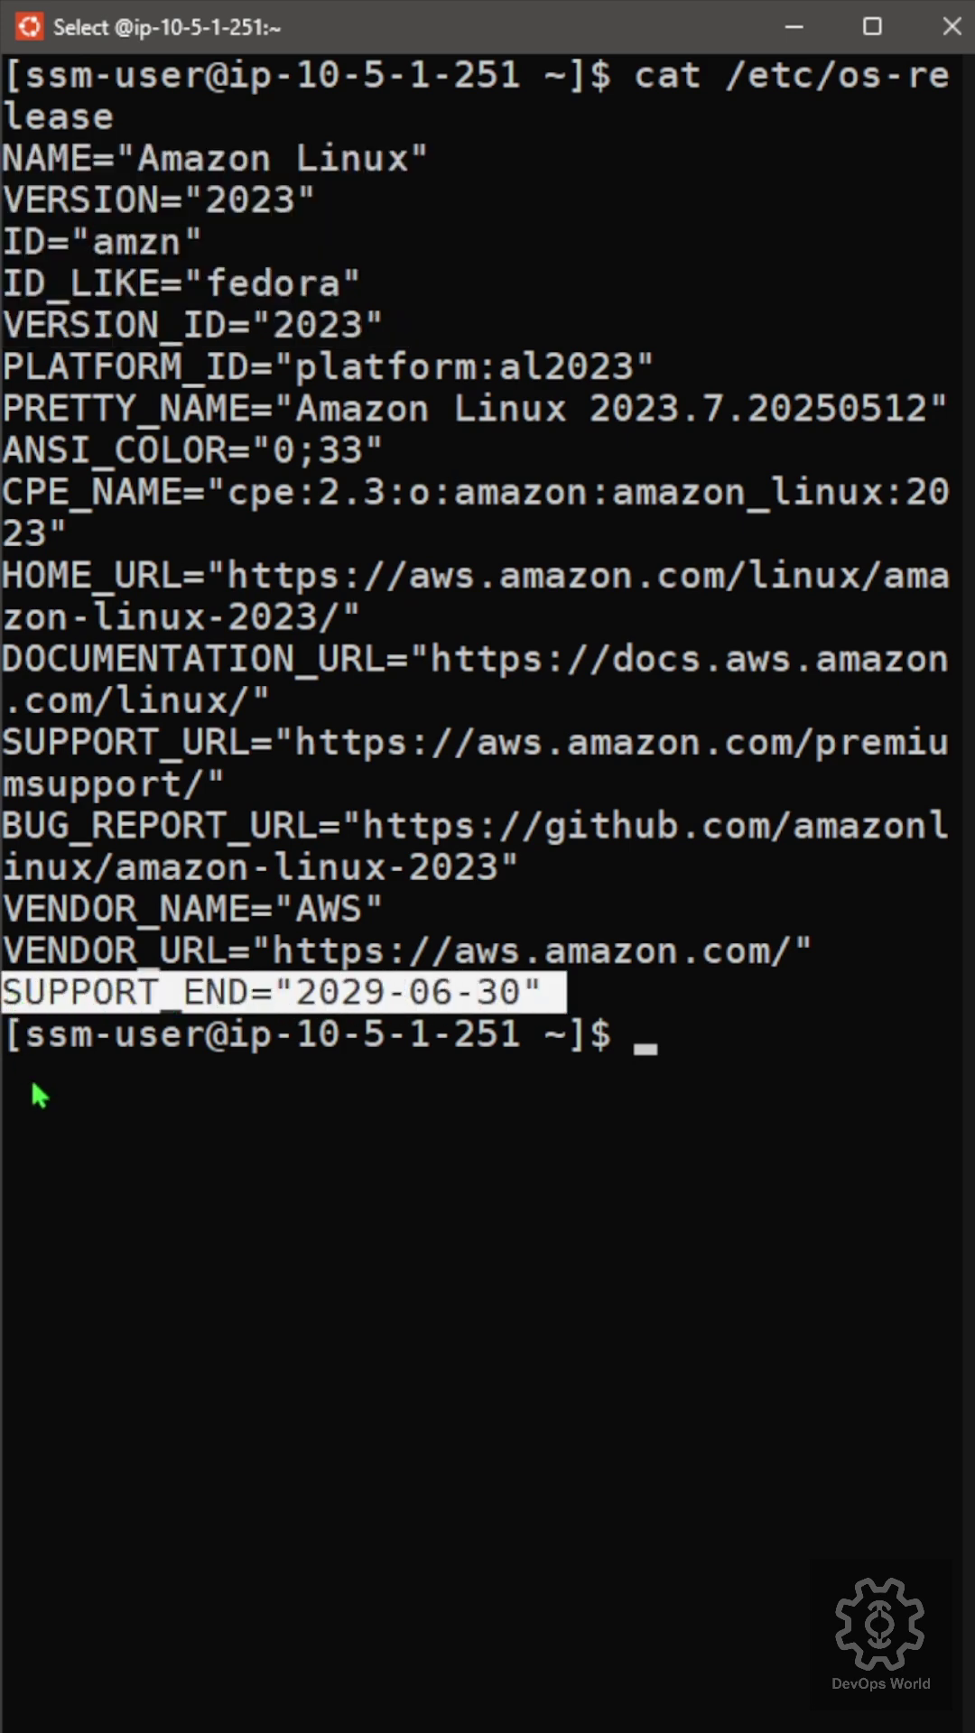